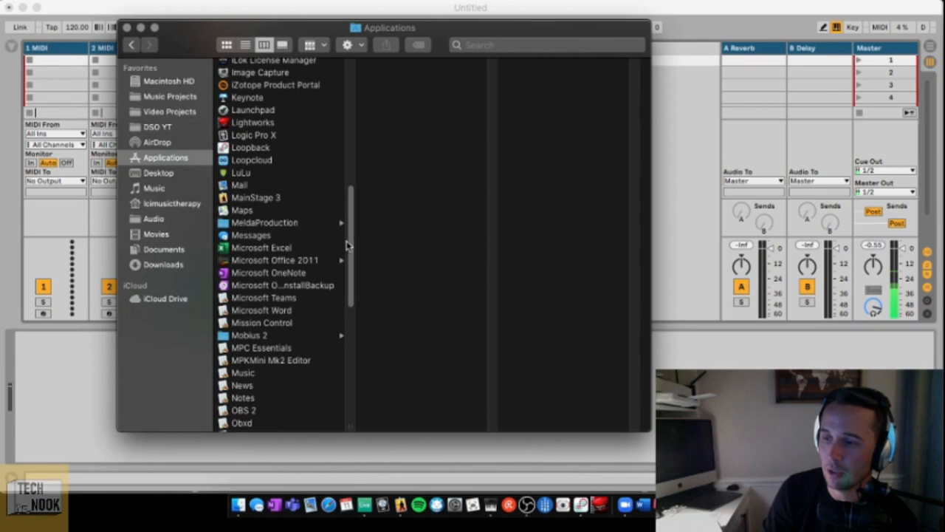
- Locate the Utilities folder inside Applications and close the Finder window
left_click_drag(349, 247, 343, 397)
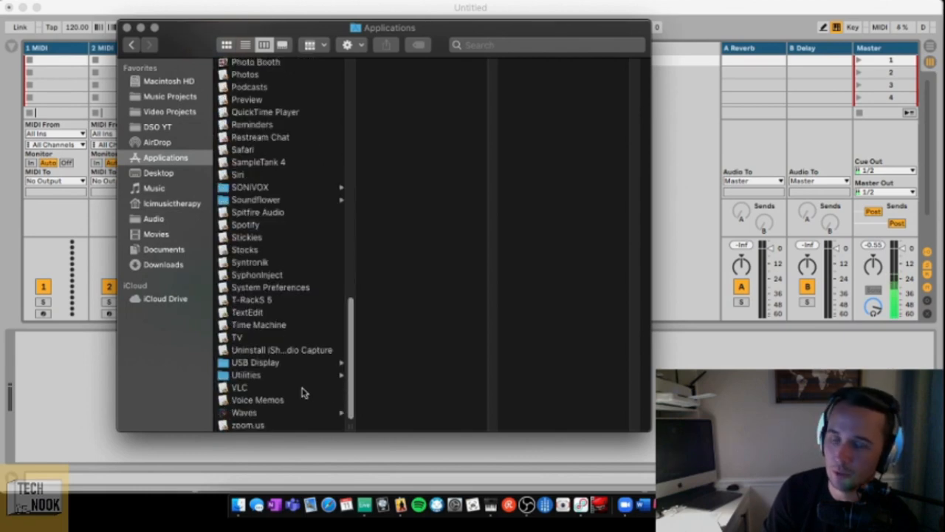
left_click(255, 376)
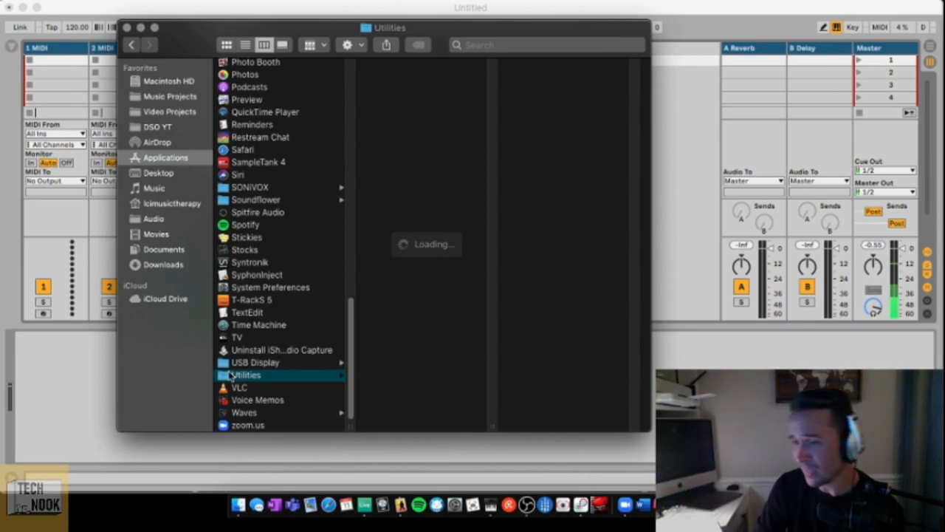
left_click(127, 28)
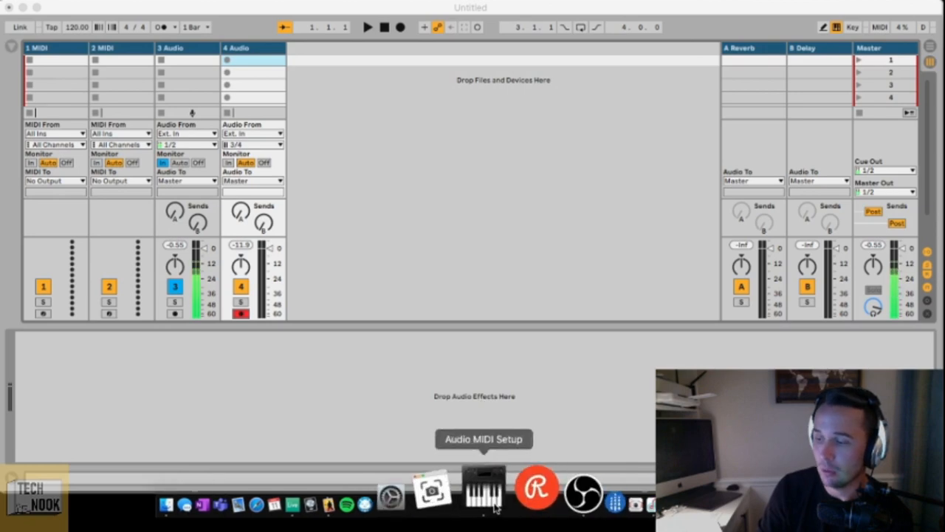
- Open Audio MIDI Setup, bring up the MainStage concert window and minimize it
left_click(493, 505)
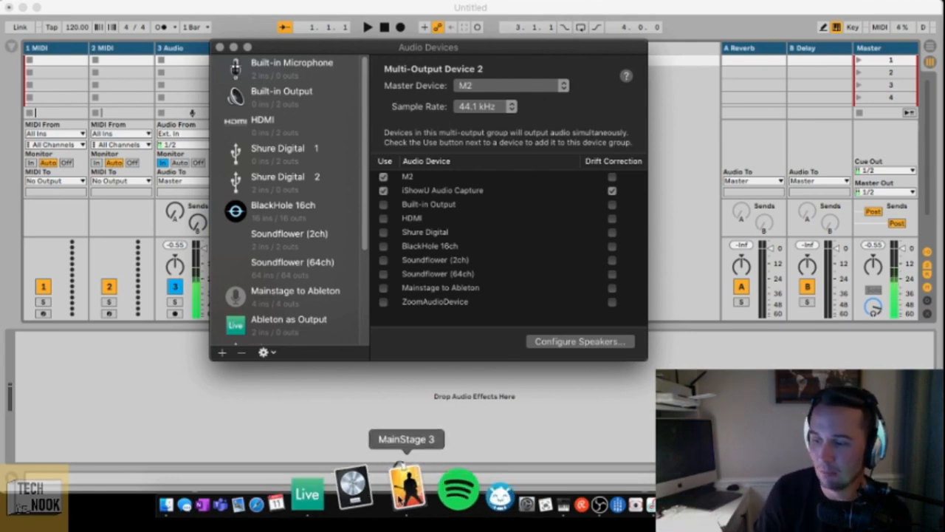
left_click(400, 465)
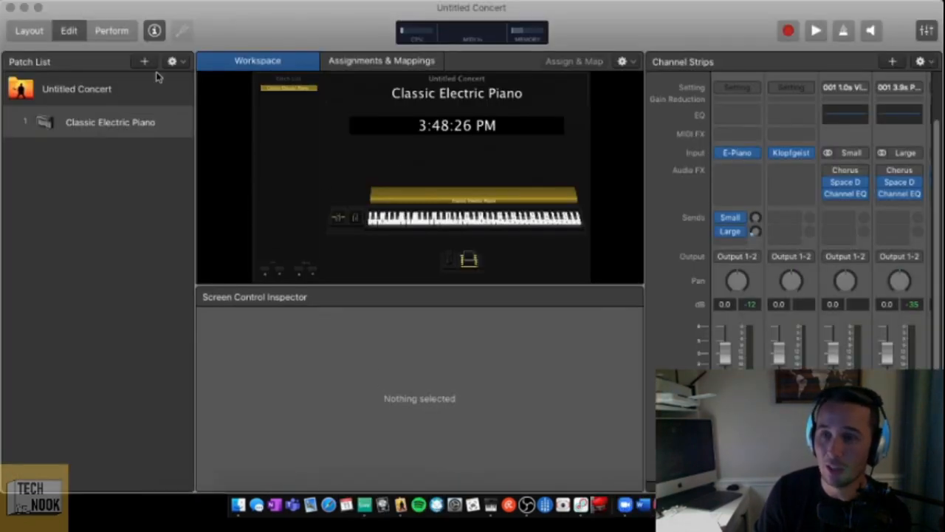
left_click(25, 7)
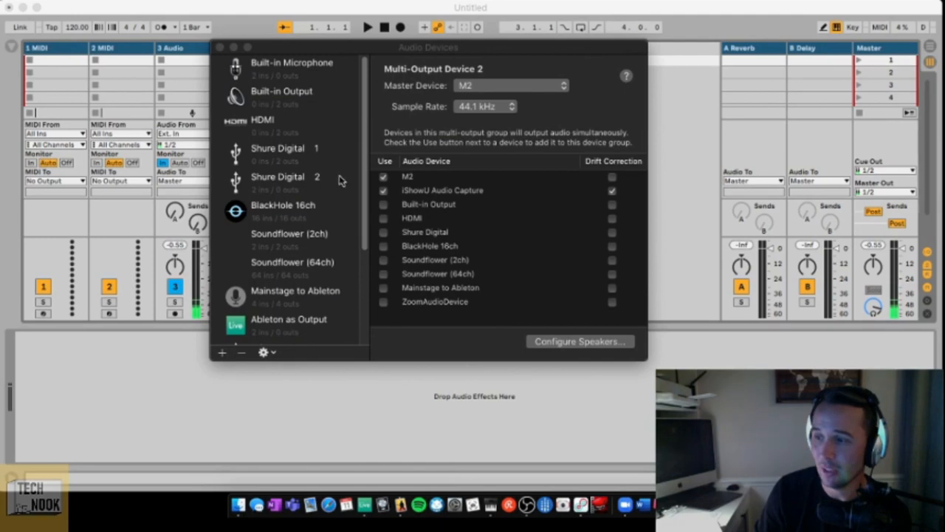
- Create a new aggregate device in Audio MIDI Setup
left_click_drag(363, 214, 366, 318)
left_click(223, 353)
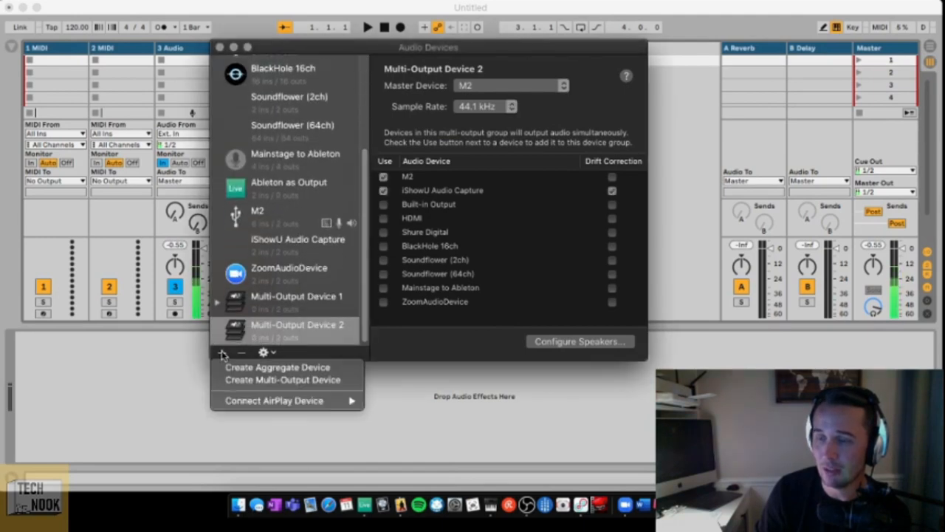
left_click(244, 370)
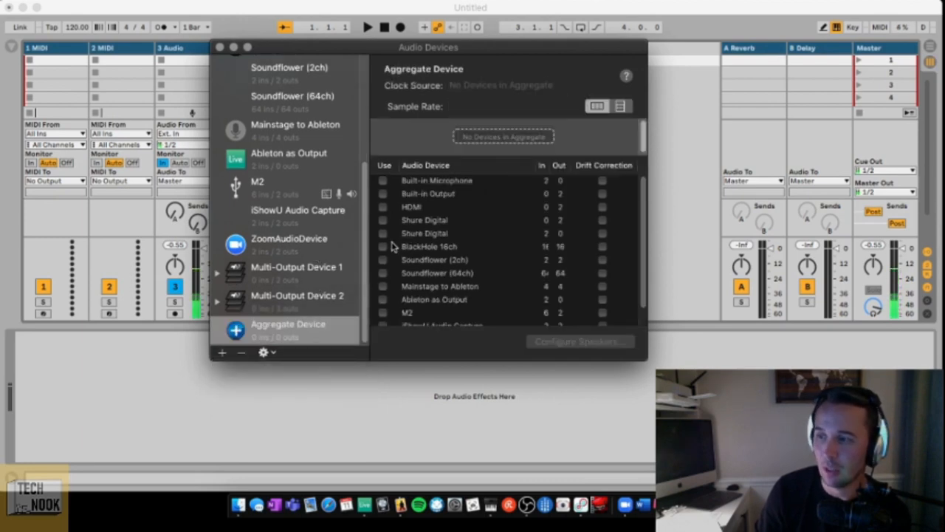
- Include M2 and iShowU Audio Capture as subdevices of the new aggregate device
scroll(384, 251, "down", 2)
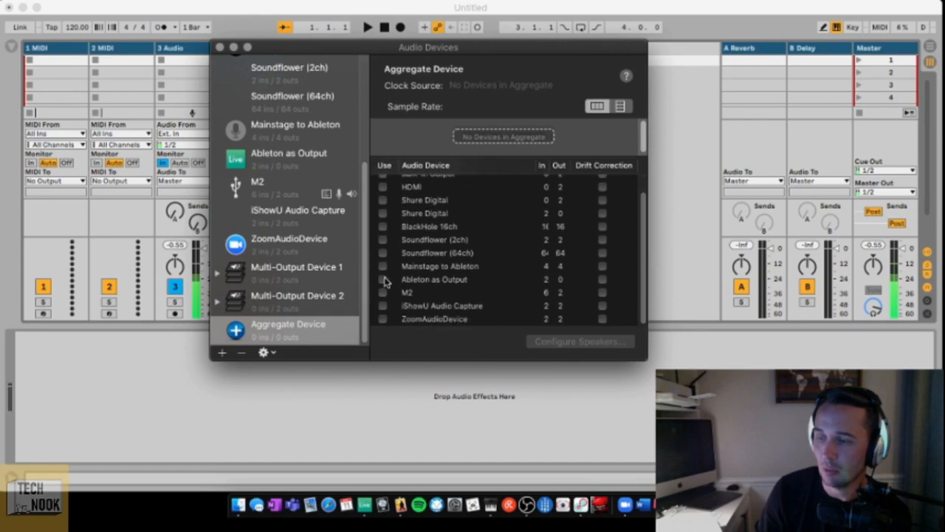
left_click(383, 293)
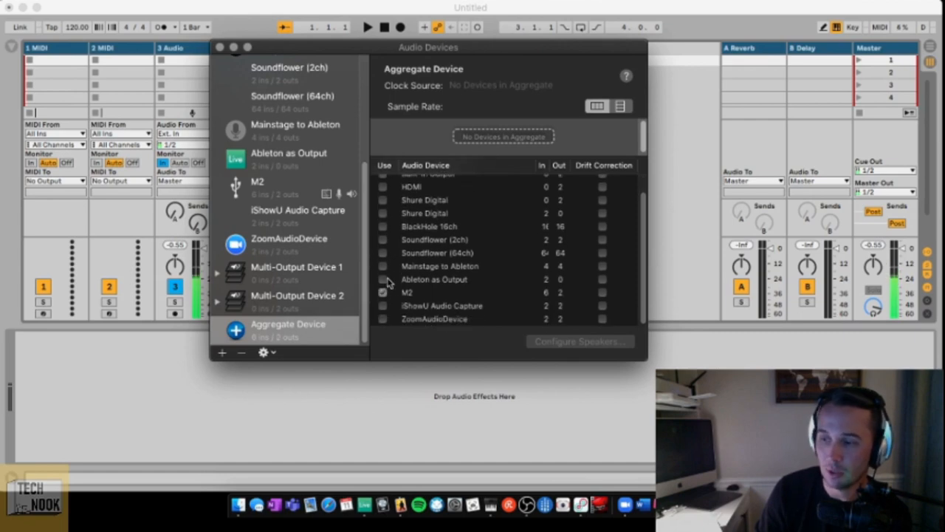
scroll(389, 276, "down", 3)
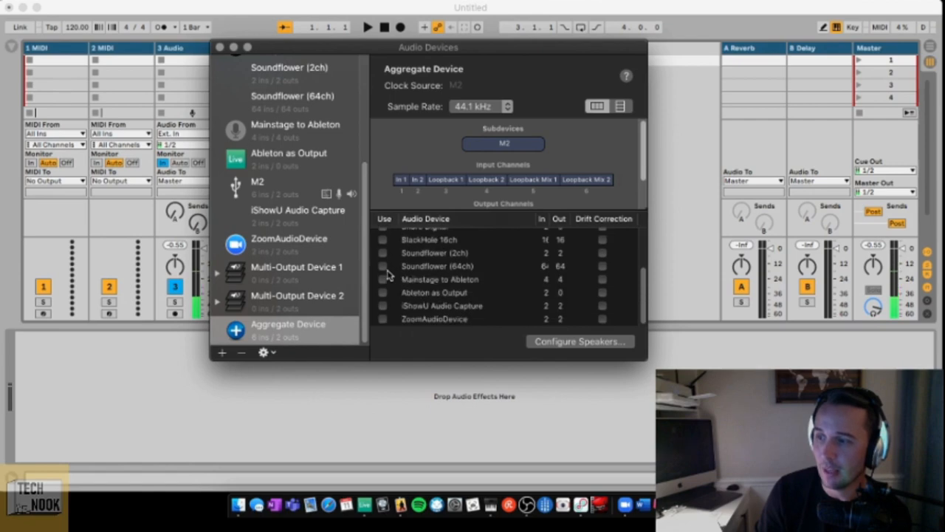
scroll(385, 273, "up", 3)
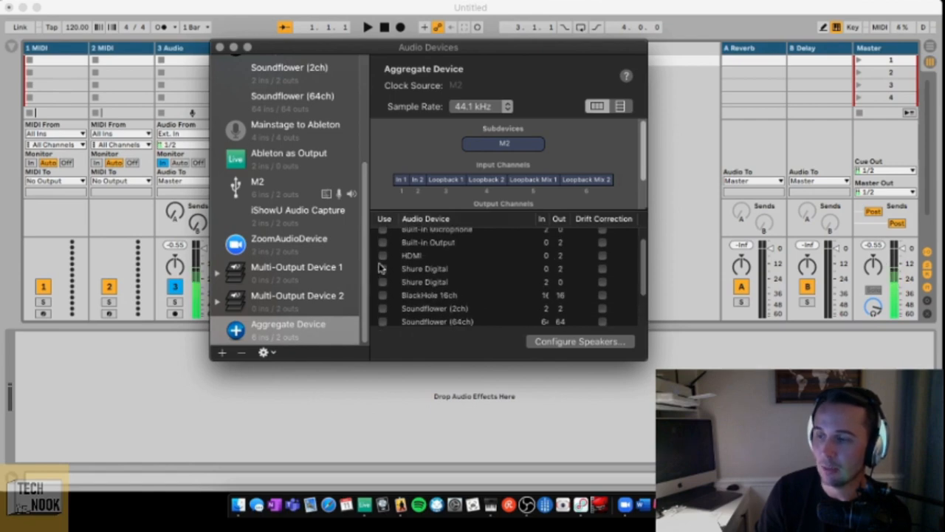
scroll(381, 272, "down", 2)
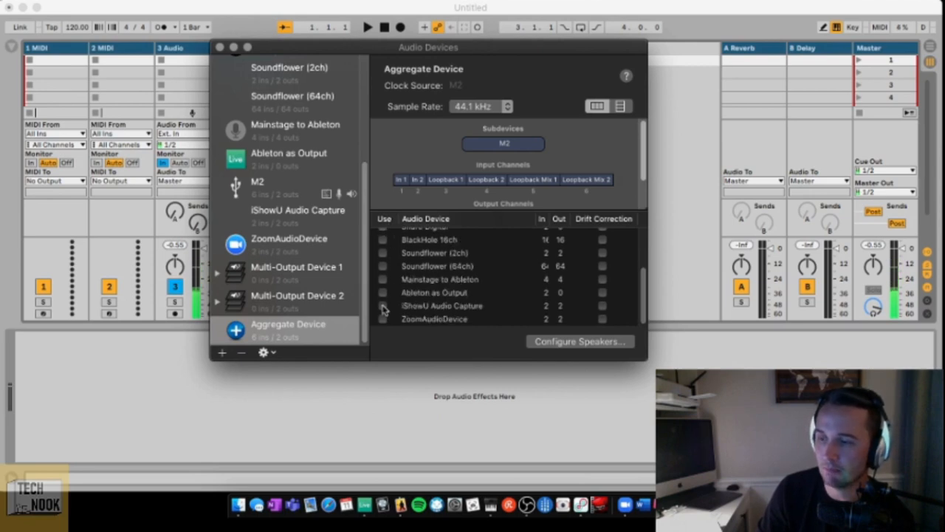
left_click(383, 306)
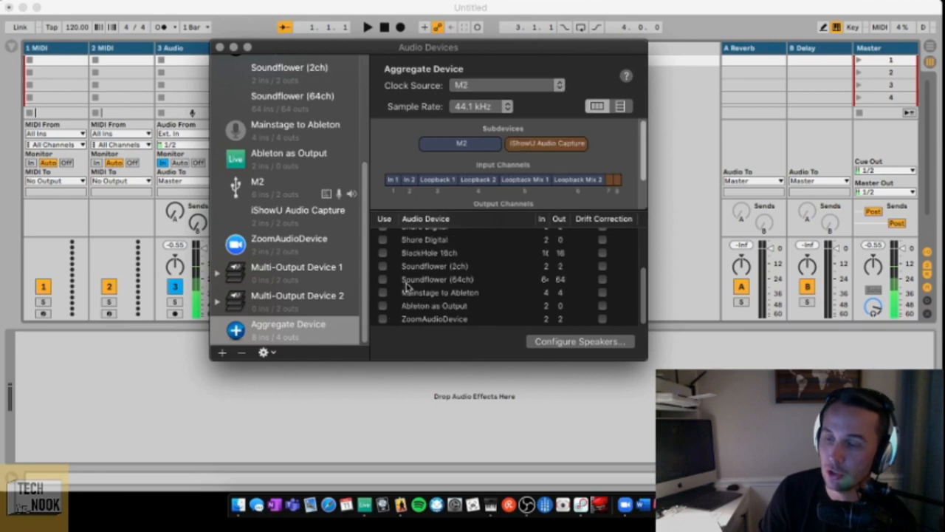
scroll(411, 263, "up", 3)
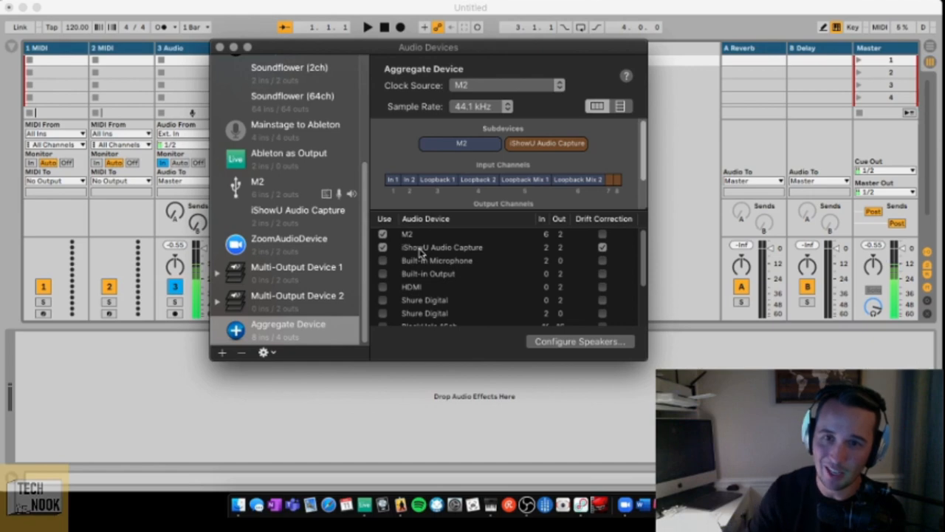
- Close the audio devices window, switch to MainStage and choose Mainstage to Ableton as its audio output in the preferences
left_click(219, 48)
left_click(398, 504)
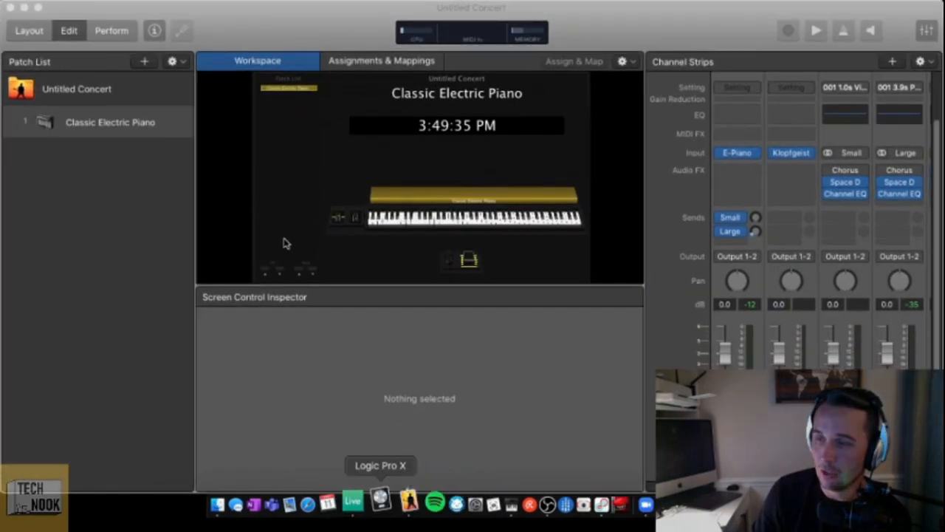
left_click(72, 3)
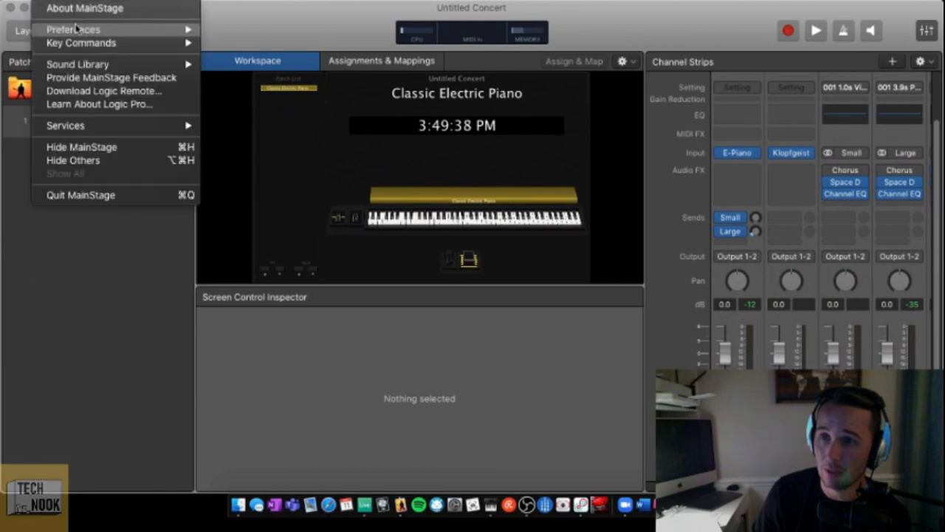
mouse_move(79, 28)
left_click(233, 42)
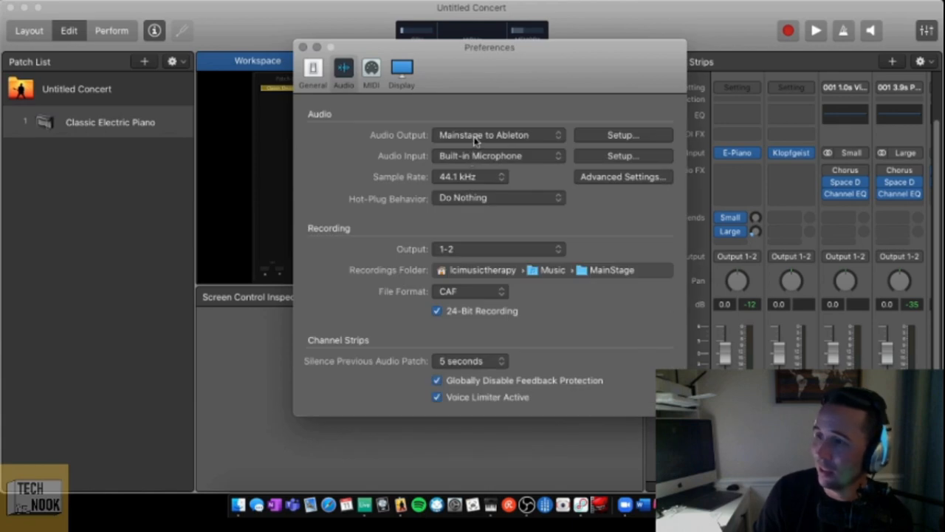
left_click(474, 141)
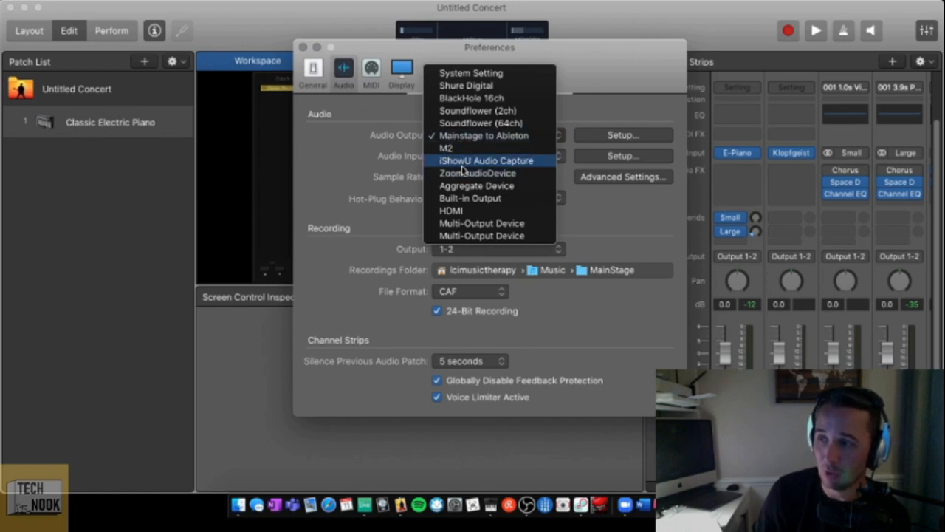
left_click(455, 140)
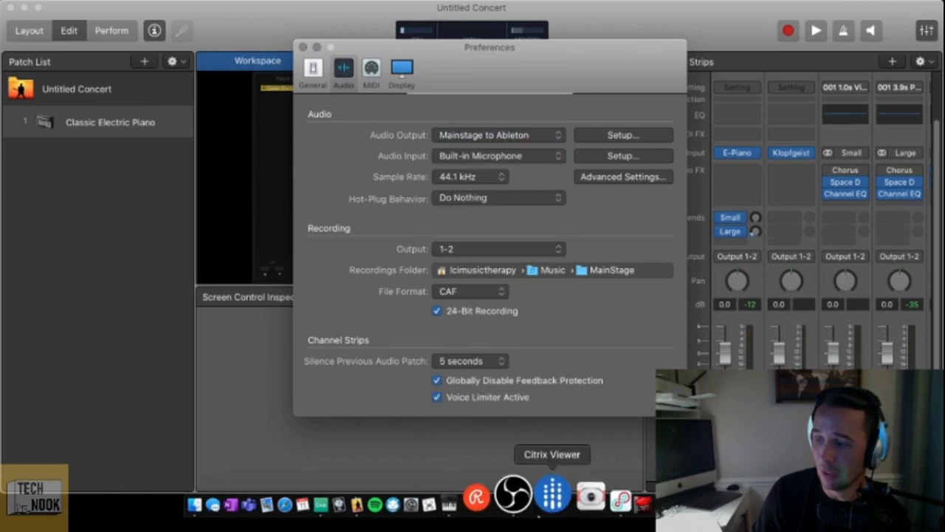
- Switch to Audio MIDI Setup, open the aggregate device's name for editing and minimize the window
left_click(488, 504)
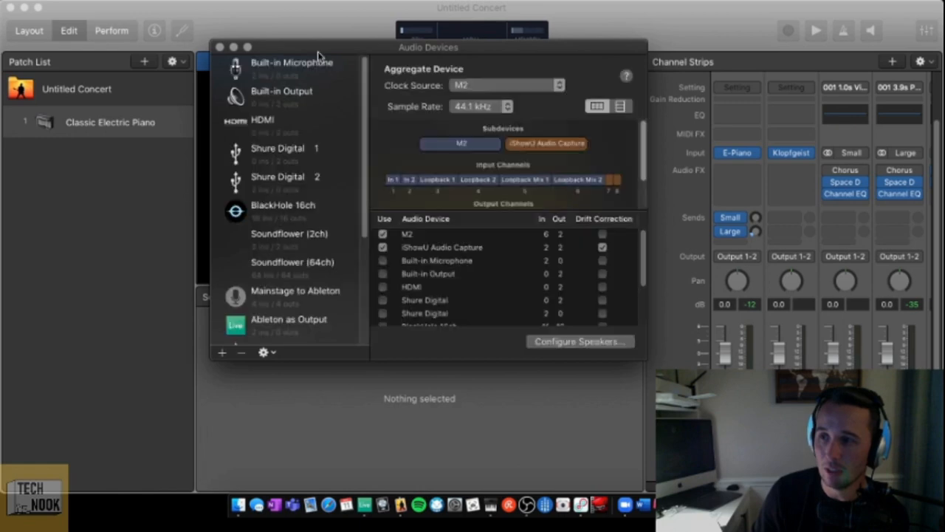
scroll(296, 299, "down", 5)
double_click(288, 323)
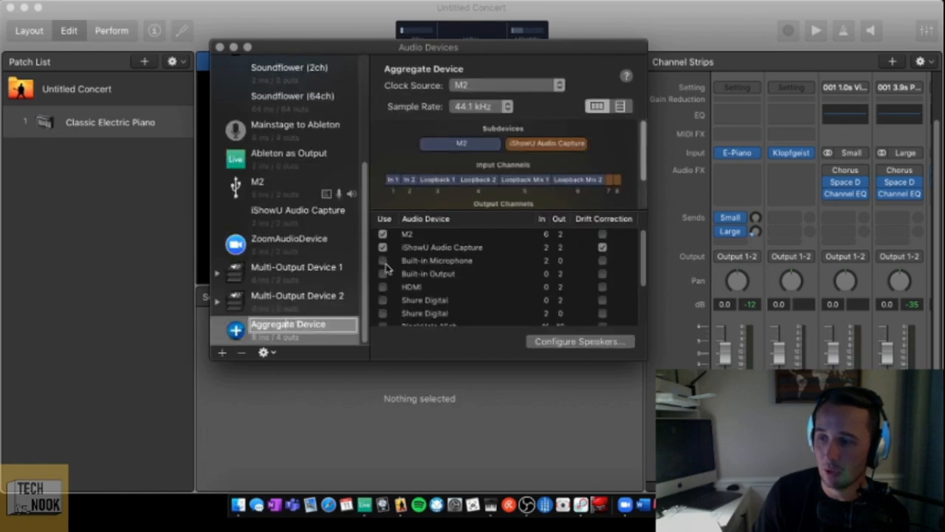
left_click(234, 48)
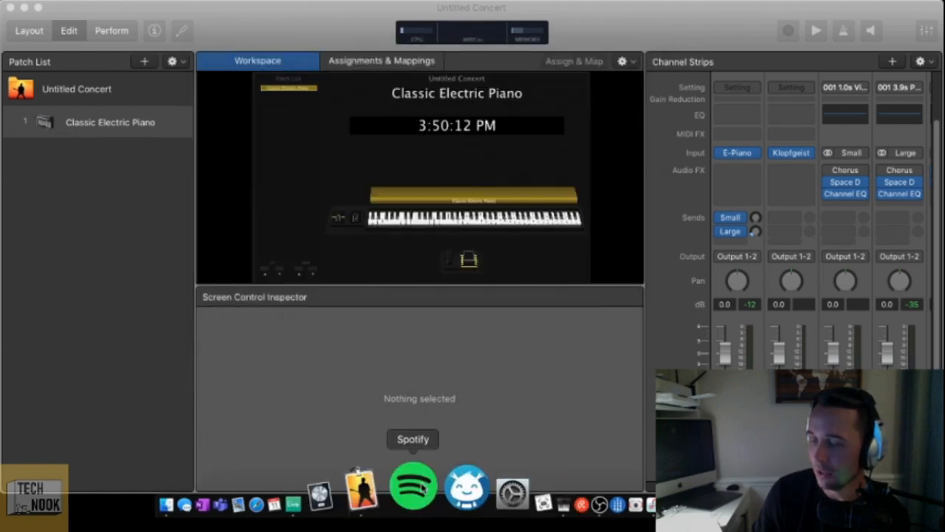
- Return to MainStage, review the available audio output devices without changing the selection and close the preferences
left_click(395, 493)
left_click(461, 134)
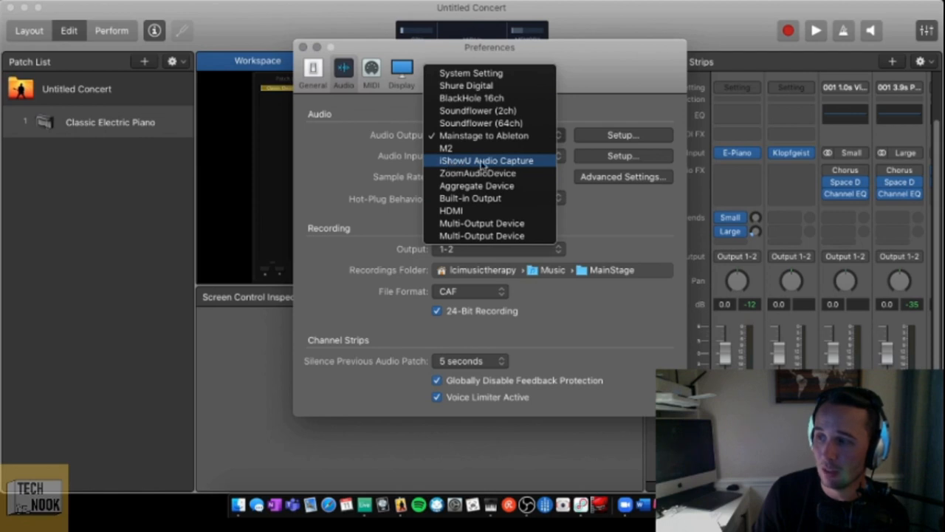
left_click(342, 61)
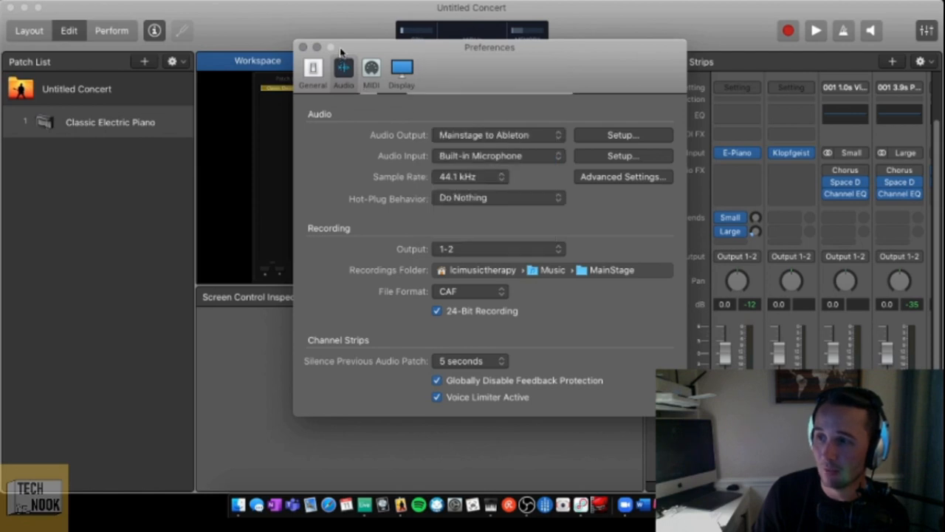
left_click(303, 47)
- Switch to Ableton Live and review the audio input device choices in its audio preferences
left_click(353, 489)
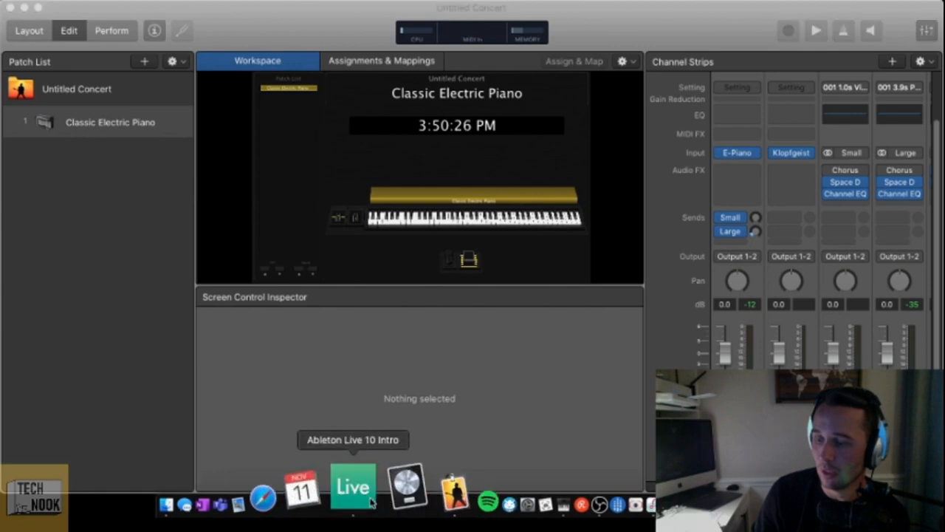
left_click(53, 7)
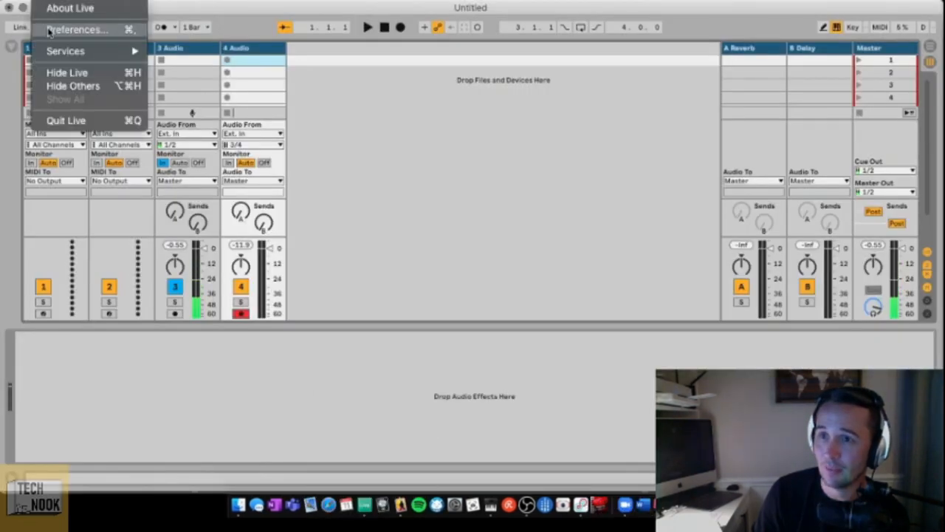
left_click(74, 30)
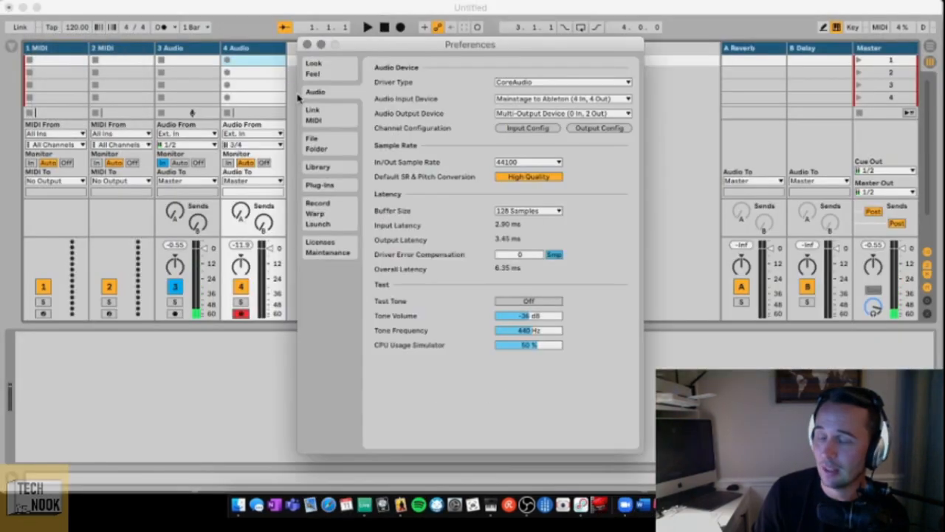
left_click(545, 99)
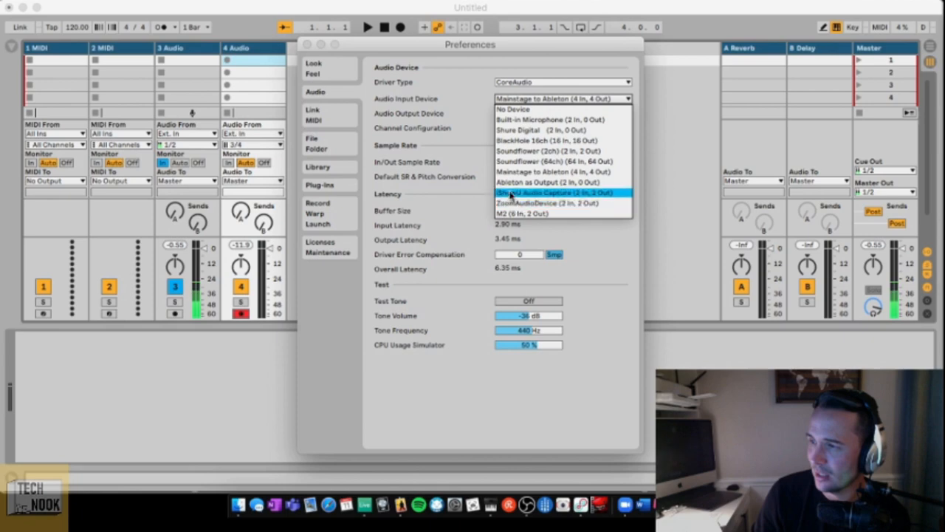
left_click(477, 127)
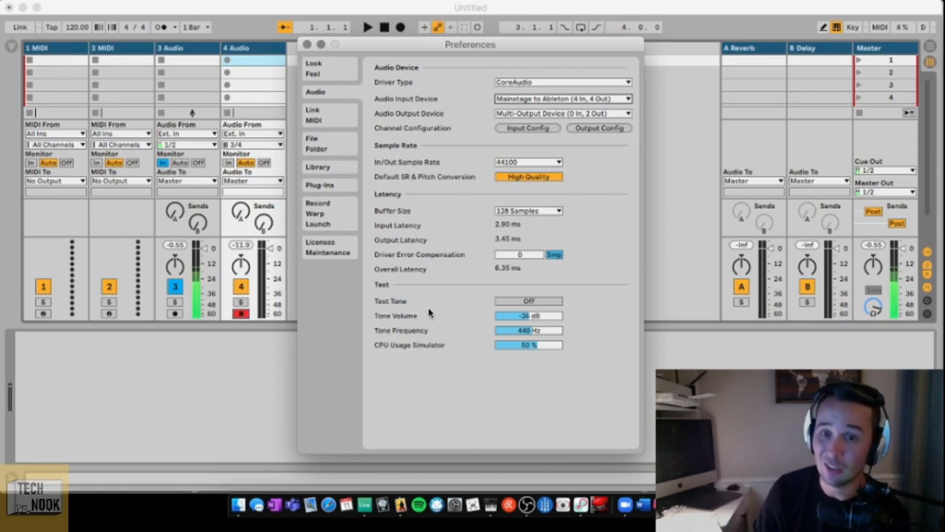
- Switch to Audio MIDI Setup, leave the aggregate device's name editing and return to Ableton Live's preferences
left_click(491, 506)
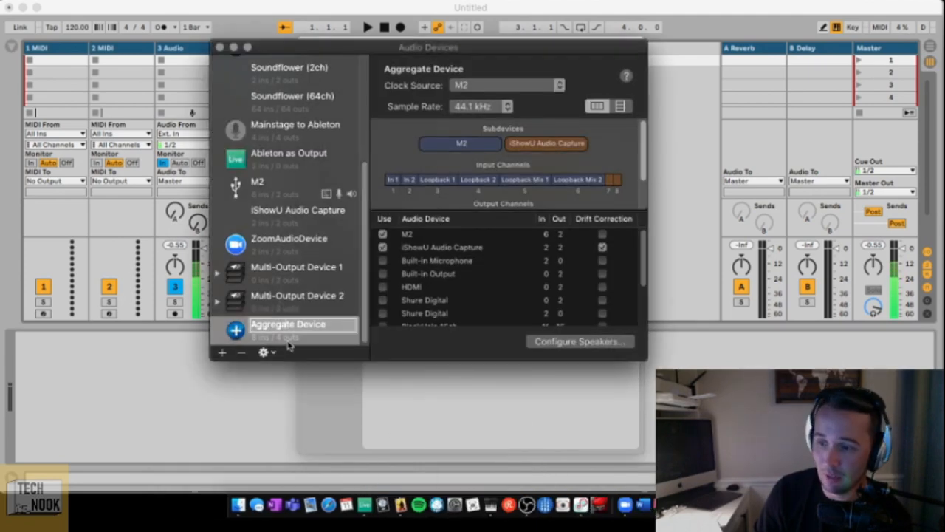
left_click(290, 339)
left_click(398, 420)
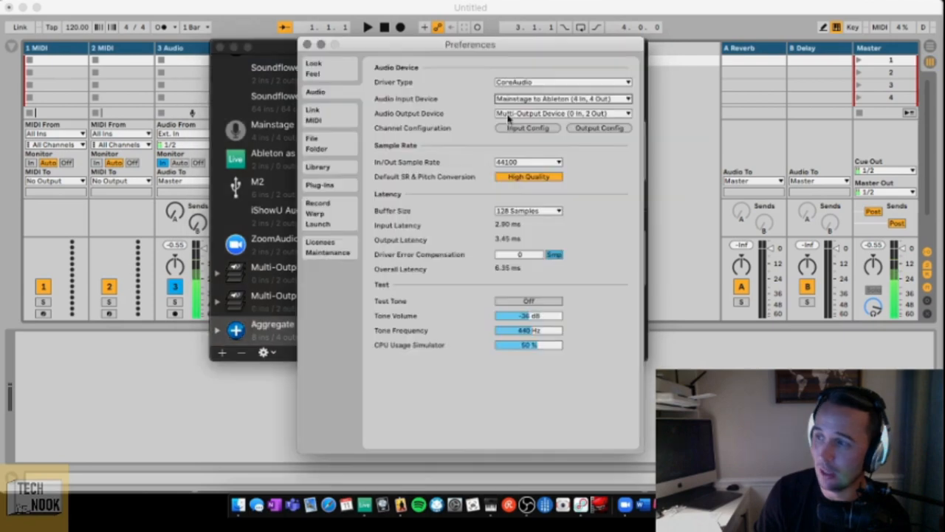
- Check Ableton Live's audio input device list again, keep the current input and close the preferences
left_click(509, 101)
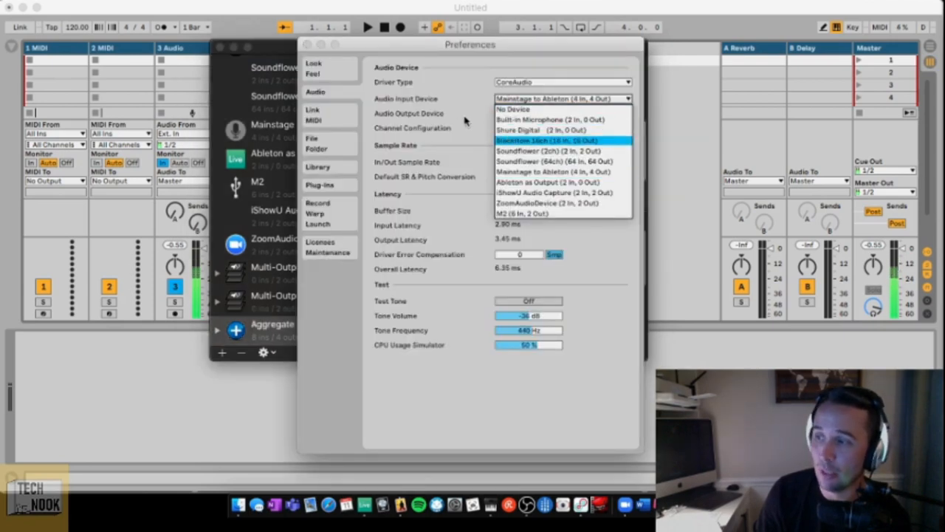
left_click(465, 120)
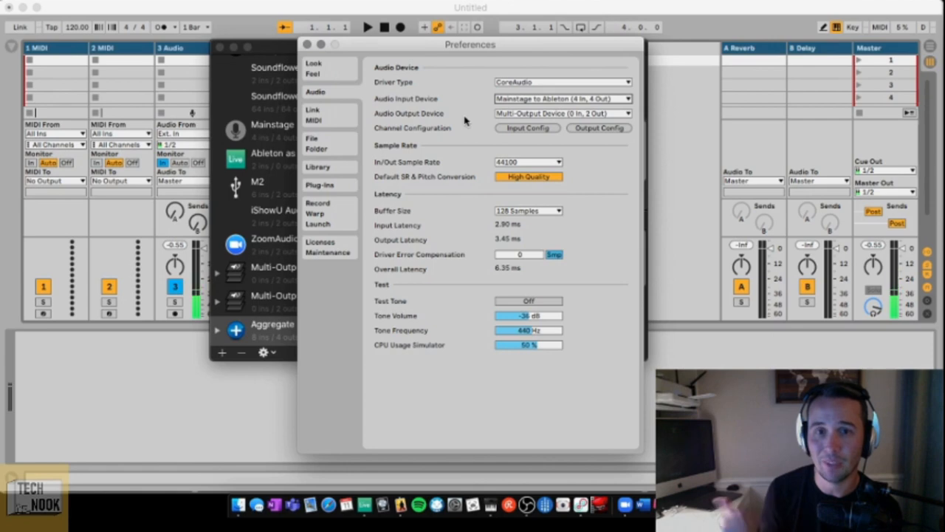
left_click(308, 45)
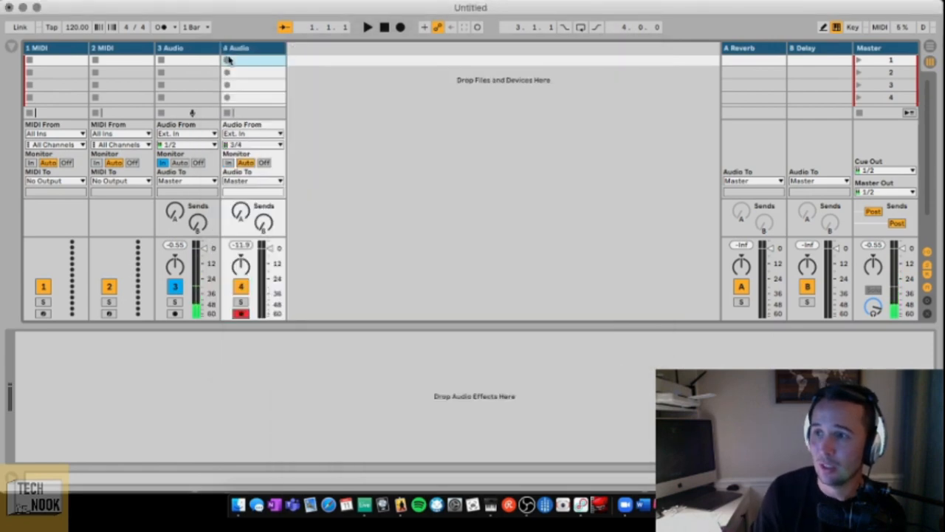